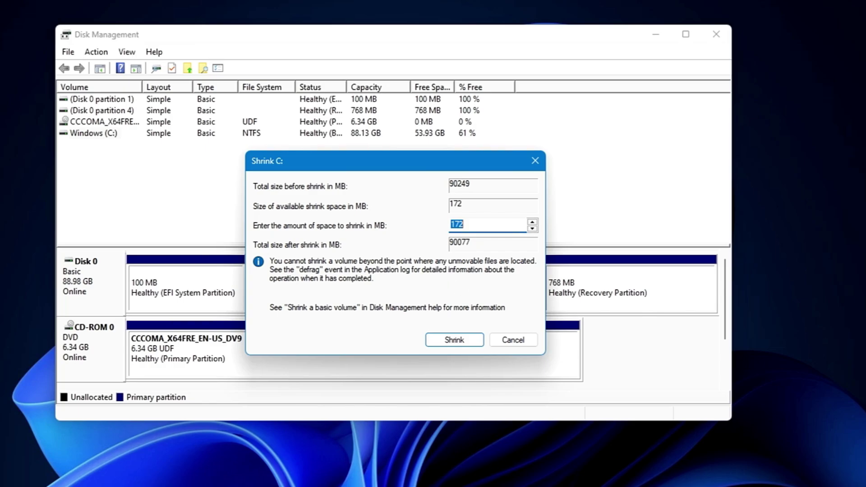
Check C: free space in This PC, try a 1111 MB shrink amount, then cancel shrinking
key("super+e")
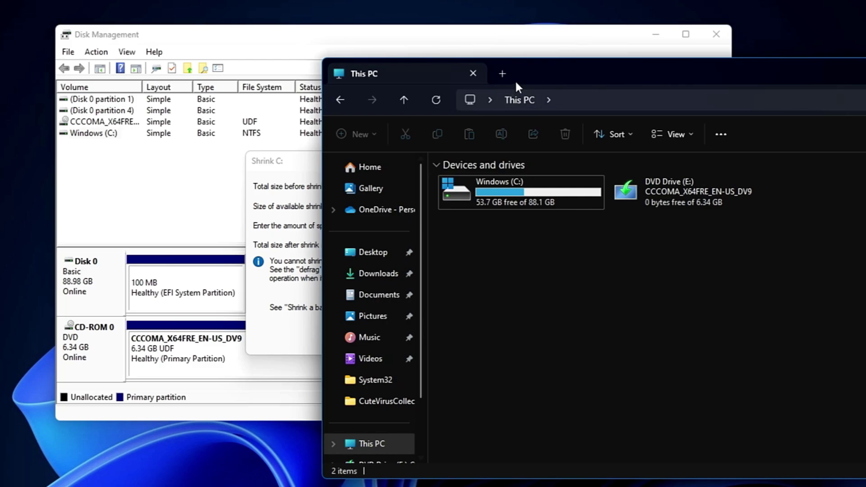
left_click_drag(545, 77, 639, 80)
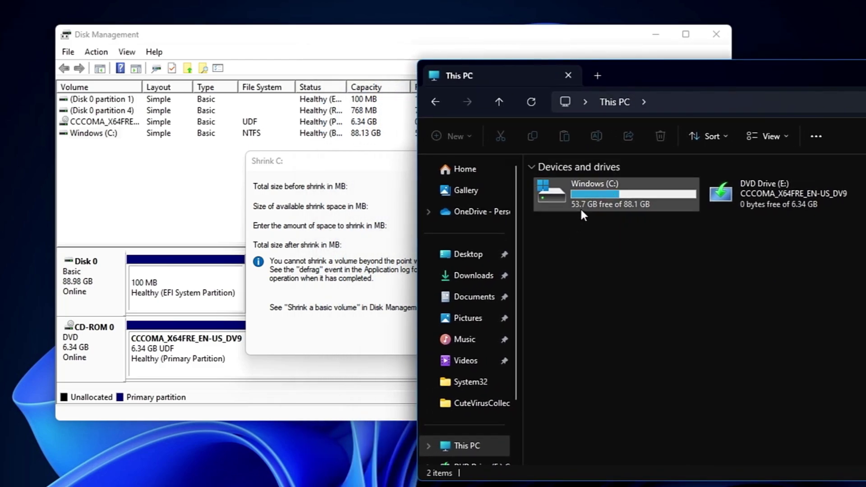
mouse_move(588, 210)
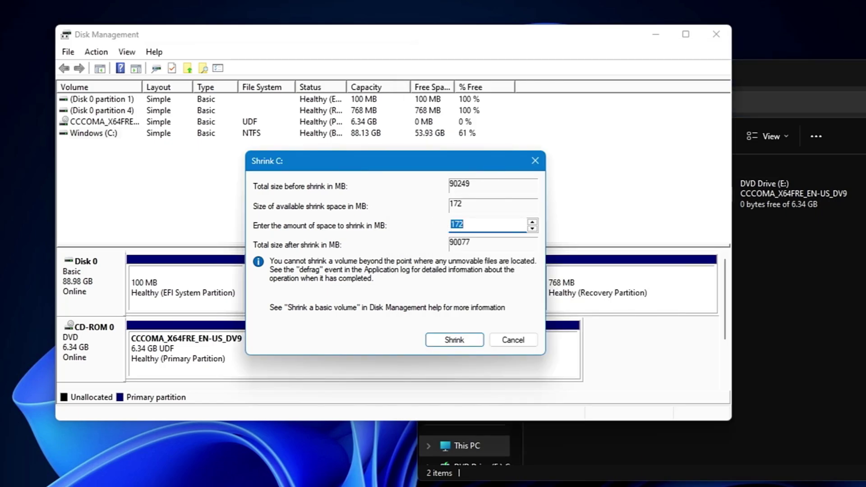
left_click(464, 224)
key("shift+Home")
type("1111")
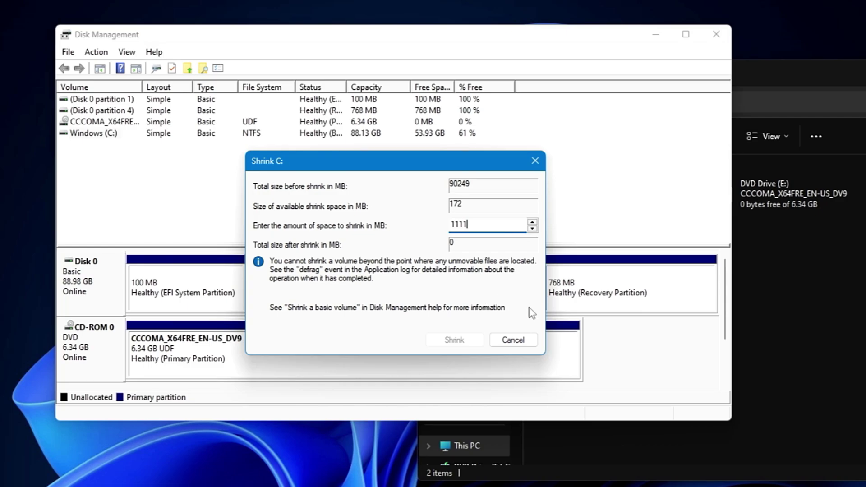
left_click(518, 341)
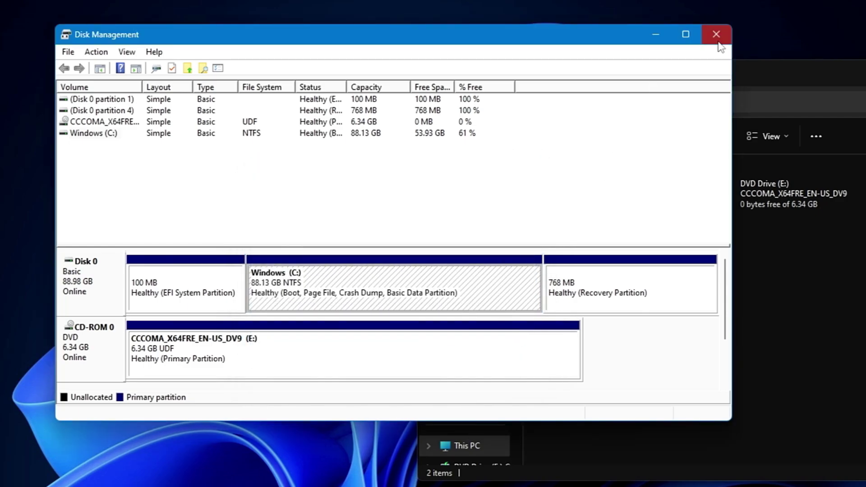
Close Disk Management and run powercfg /h off in an administrator Command Prompt
left_click(716, 34)
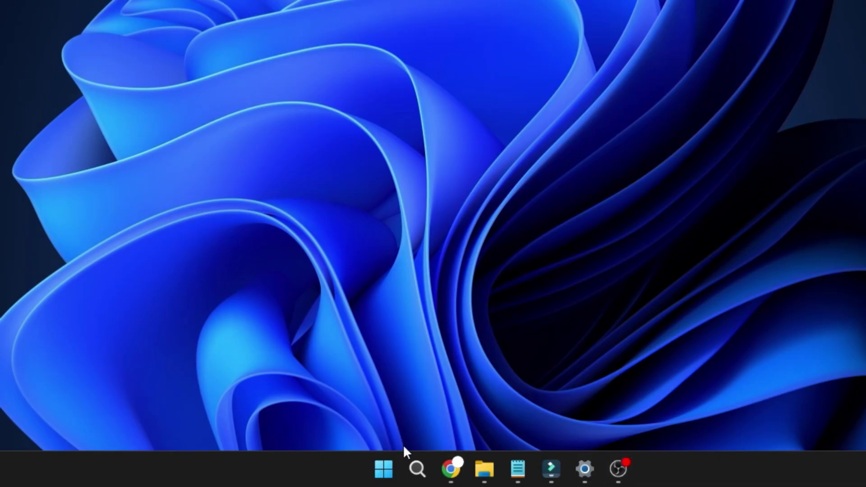
left_click(424, 465)
type("cmd")
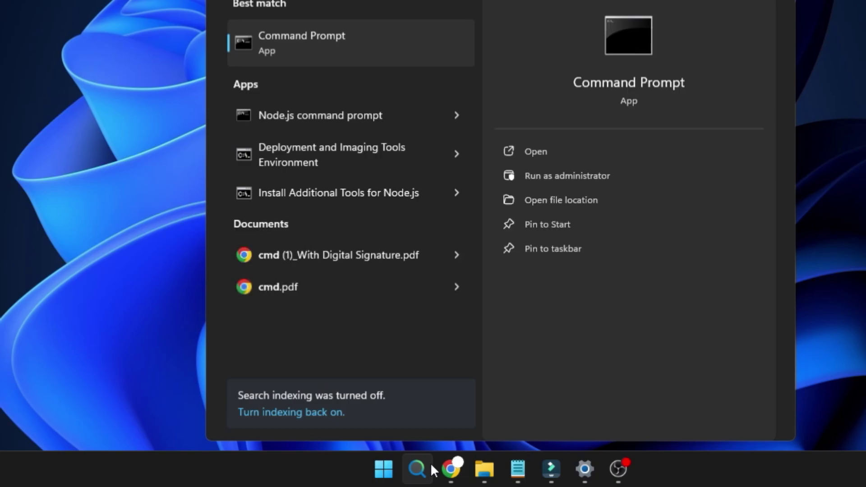
right_click(382, 30)
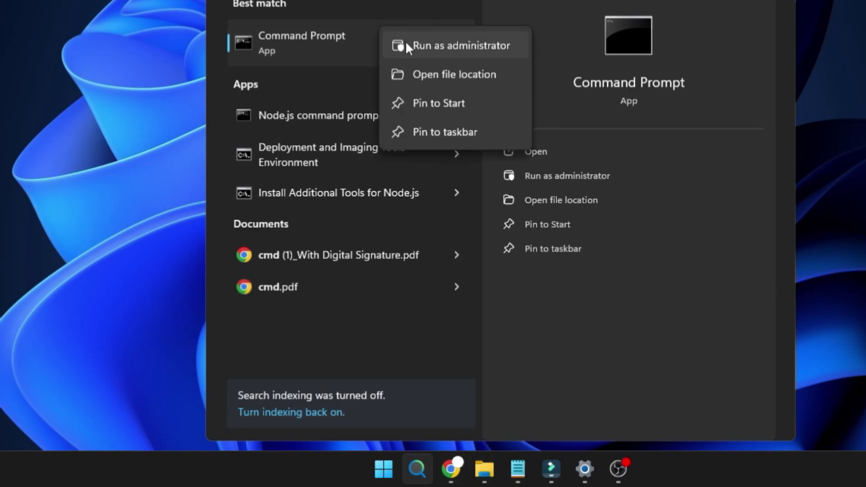
left_click(405, 41)
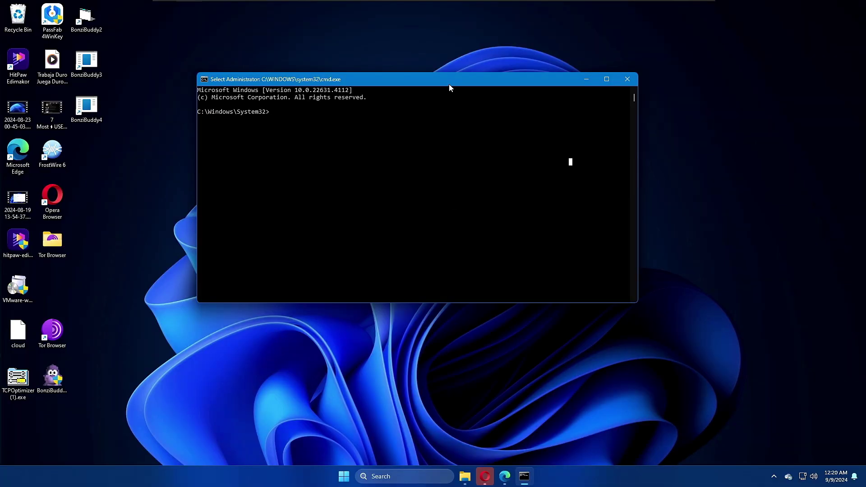
left_click_drag(448, 85, 532, 112)
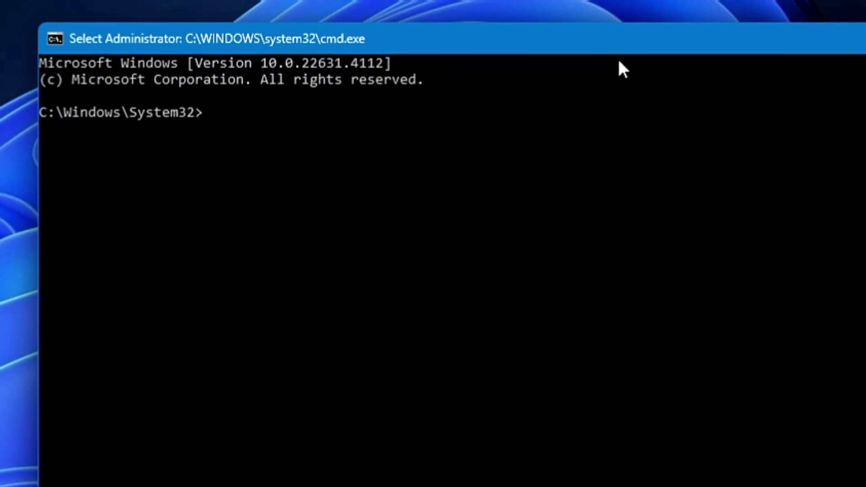
type("p")
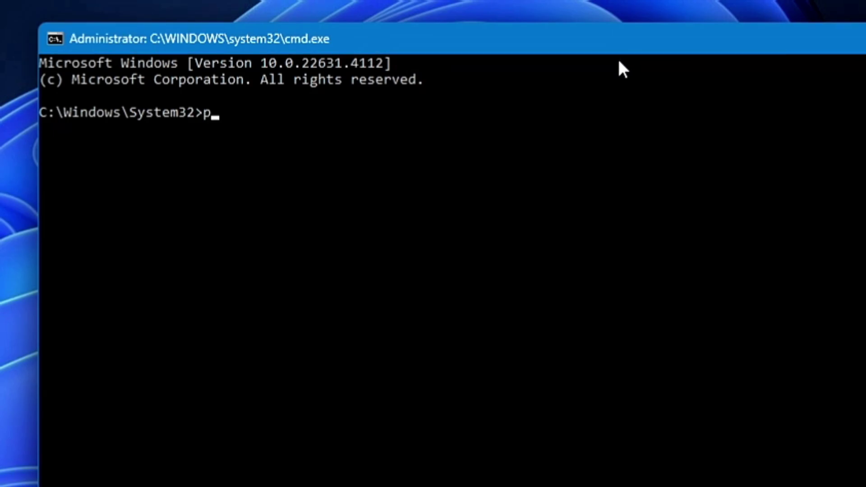
type("owercfg/")
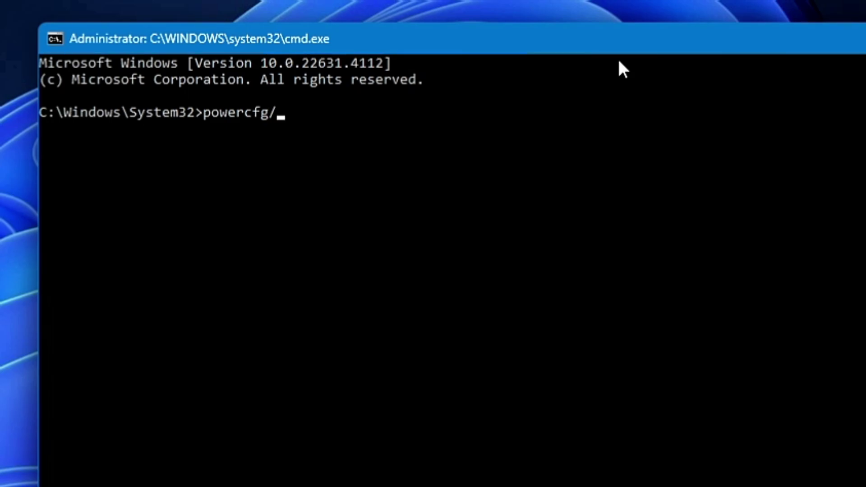
type("h off")
key("Return")
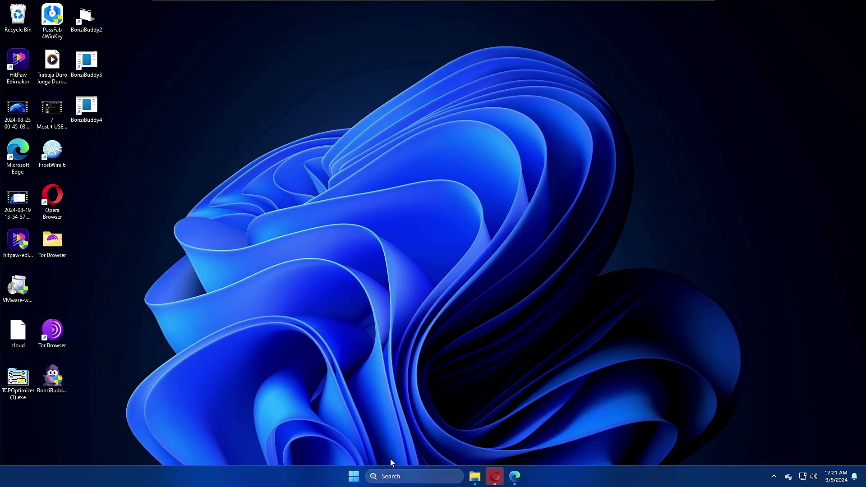
Launch System Properties with sysdm.cpl from the Run box and show its Advanced tab
right_click(353, 476)
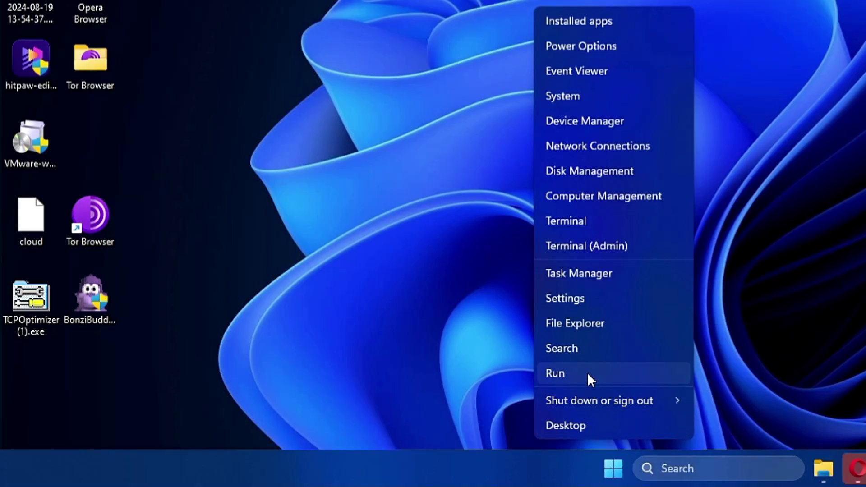
left_click(587, 372)
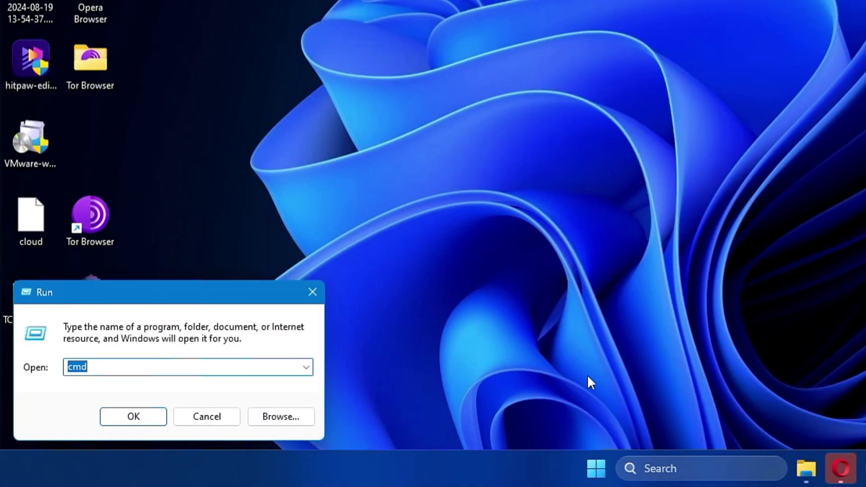
type("sysd")
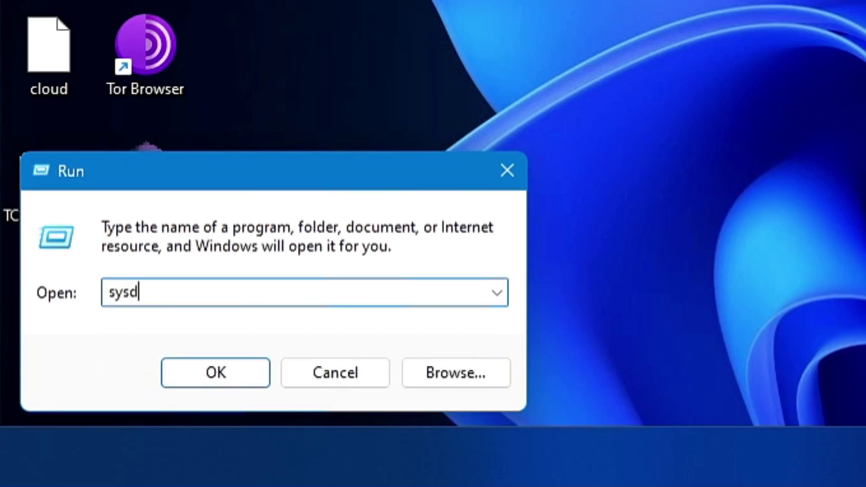
type("m.cpl")
key("Return")
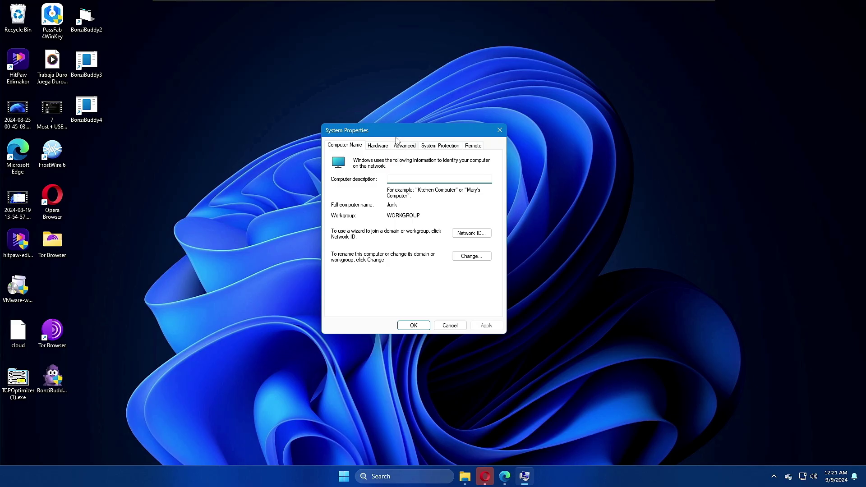
left_click_drag(390, 128, 411, 127)
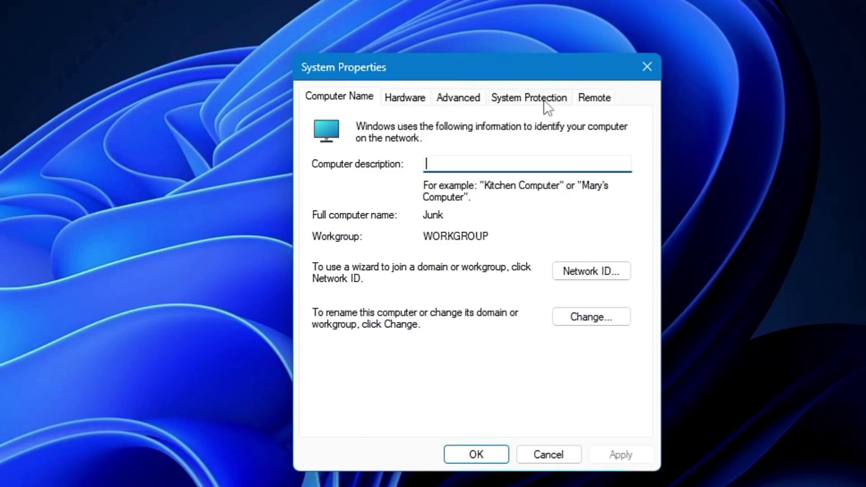
left_click(462, 101)
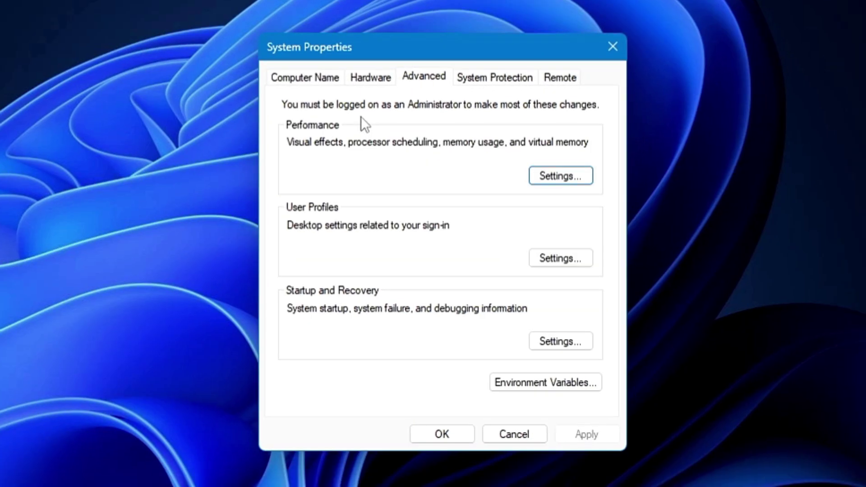
In Virtual Memory, drop automatic management and set drive C: to No paging file
left_click(547, 176)
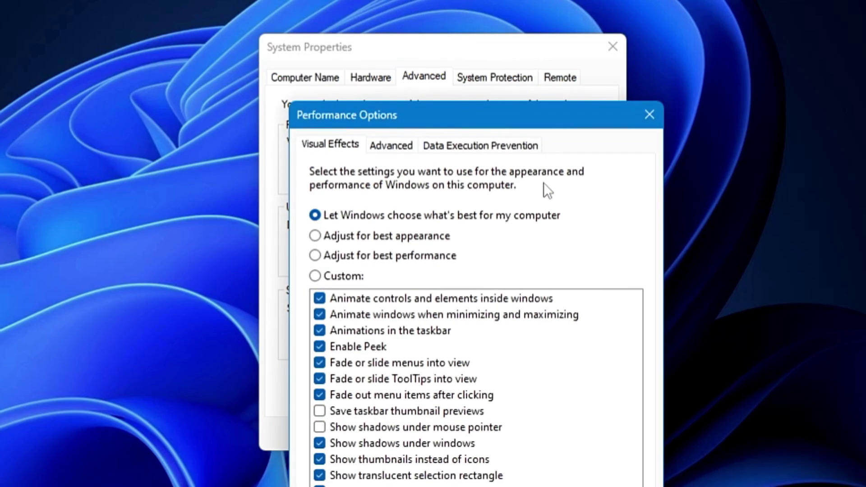
left_click(393, 145)
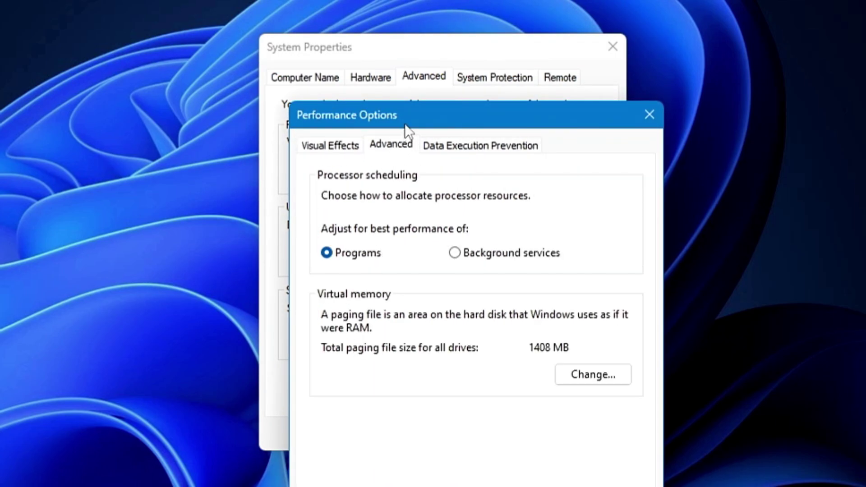
left_click_drag(405, 123, 412, 33)
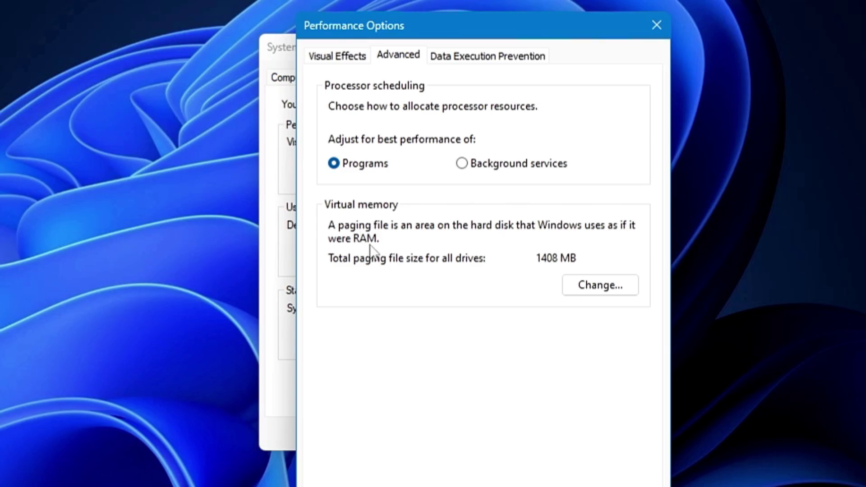
left_click(592, 282)
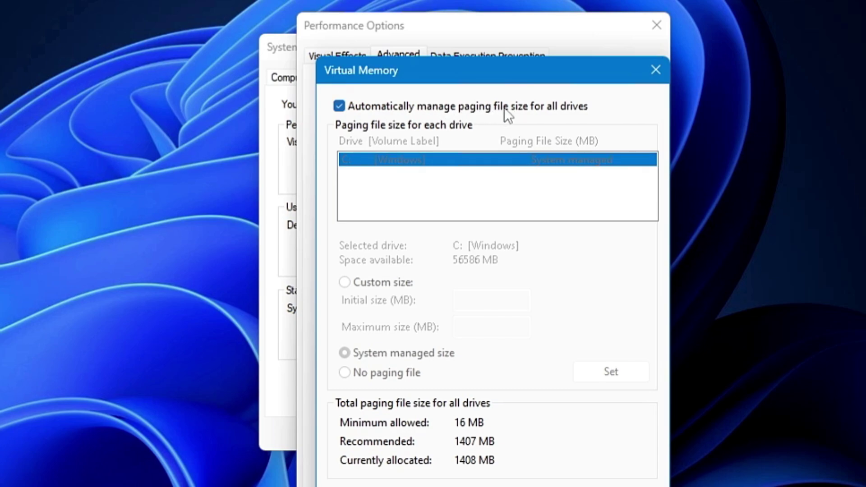
left_click(346, 107)
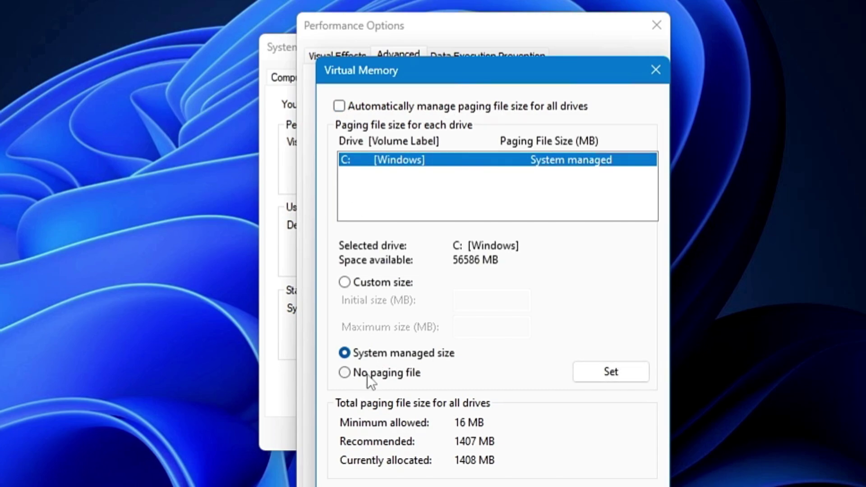
left_click(388, 375)
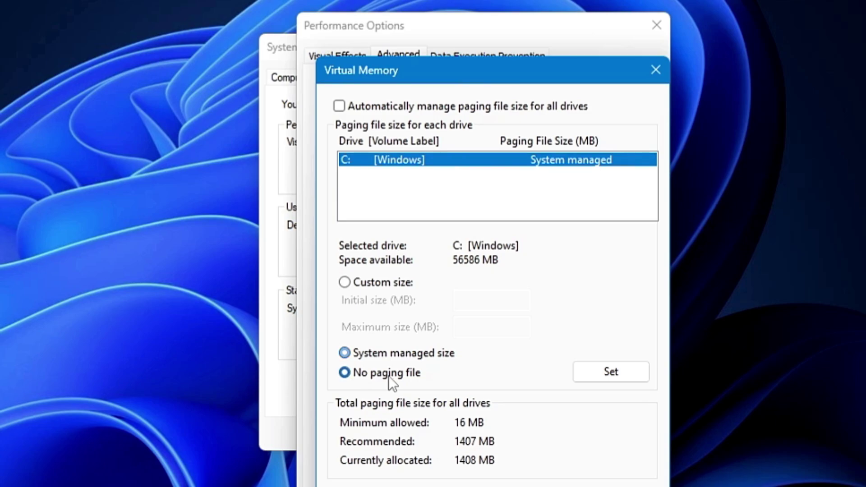
left_click(609, 381)
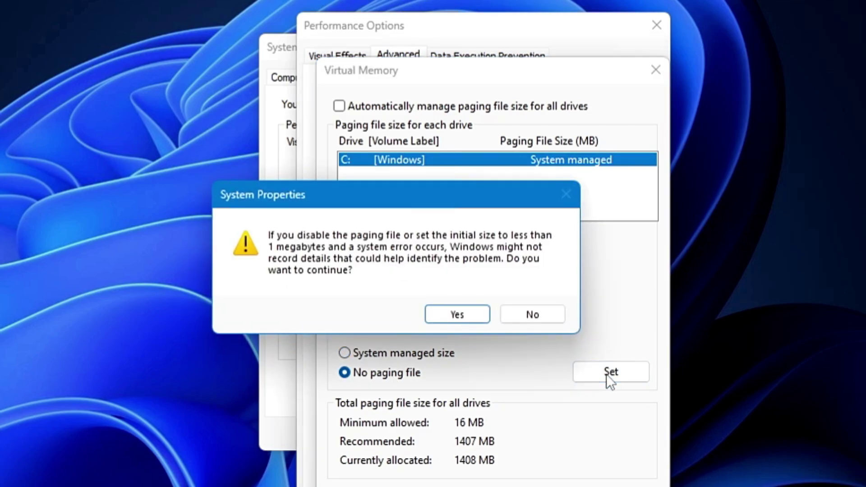
left_click(445, 318)
key("Return")
key("Return")
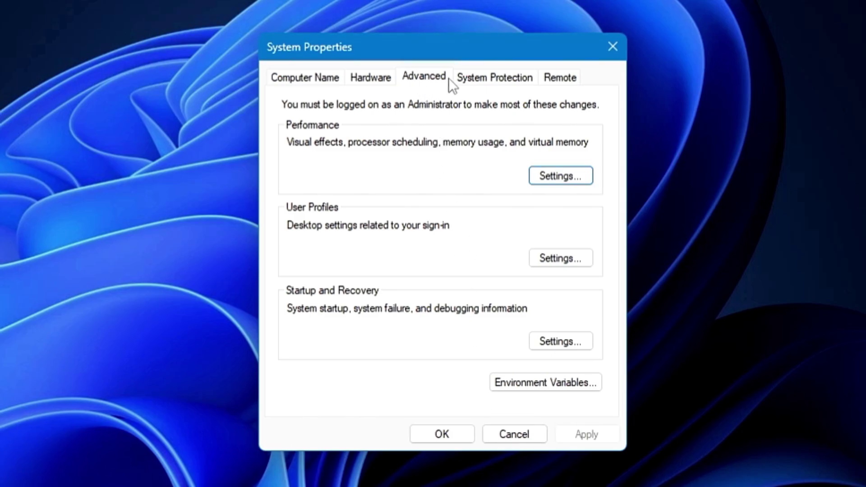
Disable system protection on C:, confirming restore point deletion, then close System Properties
left_click(490, 77)
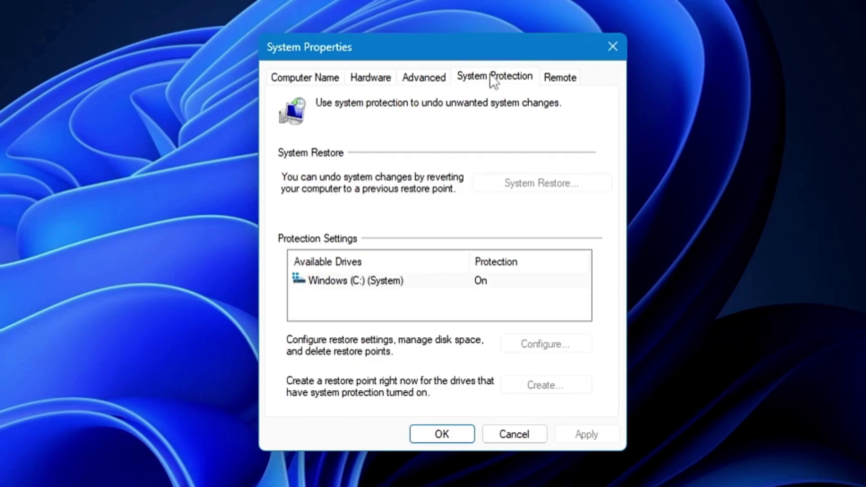
left_click(376, 282)
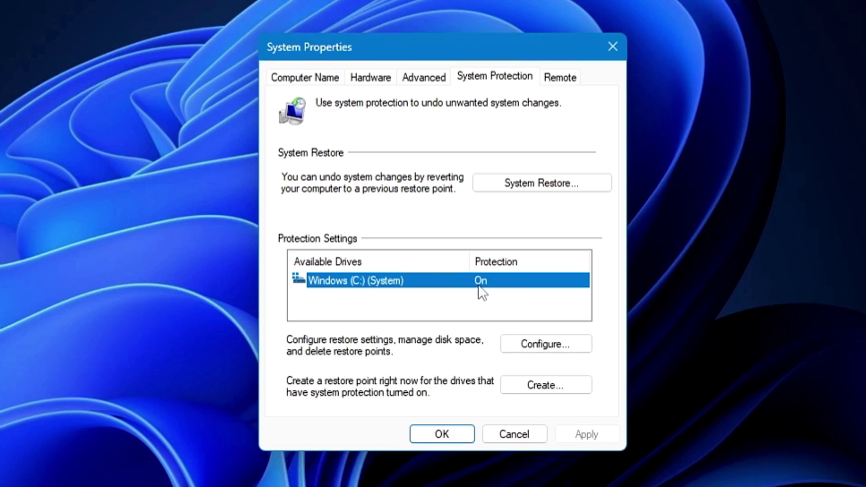
left_click(543, 343)
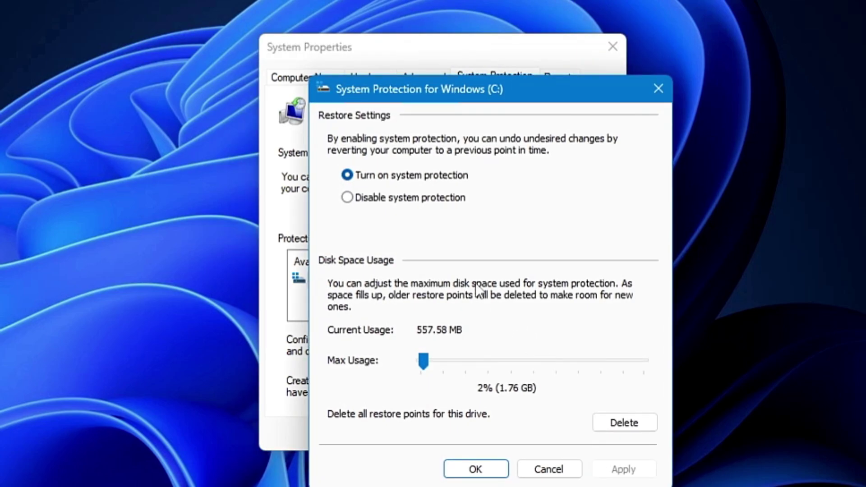
left_click(388, 198)
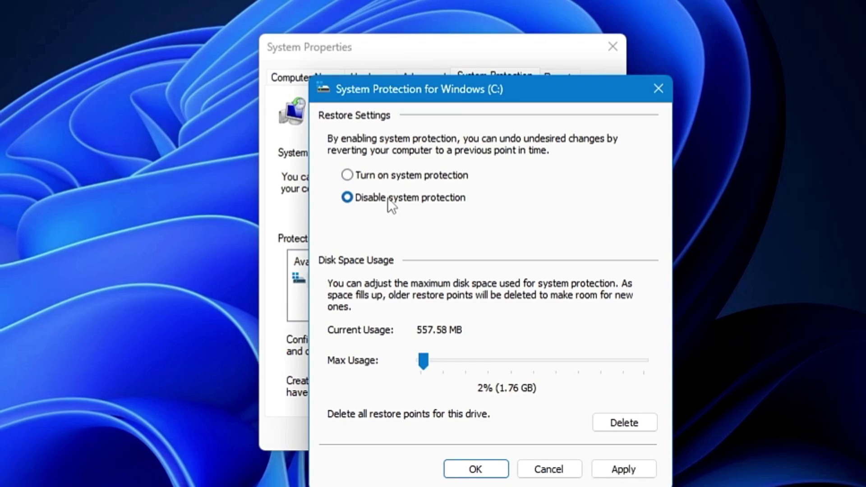
left_click(624, 469)
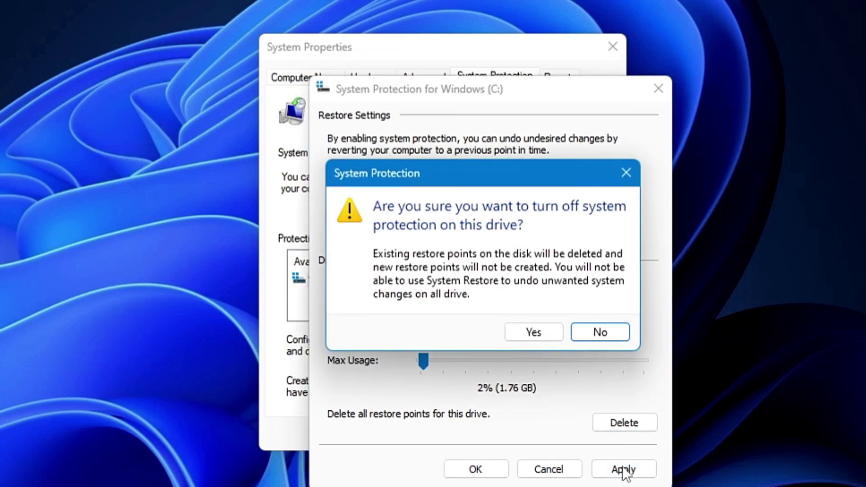
left_click(546, 333)
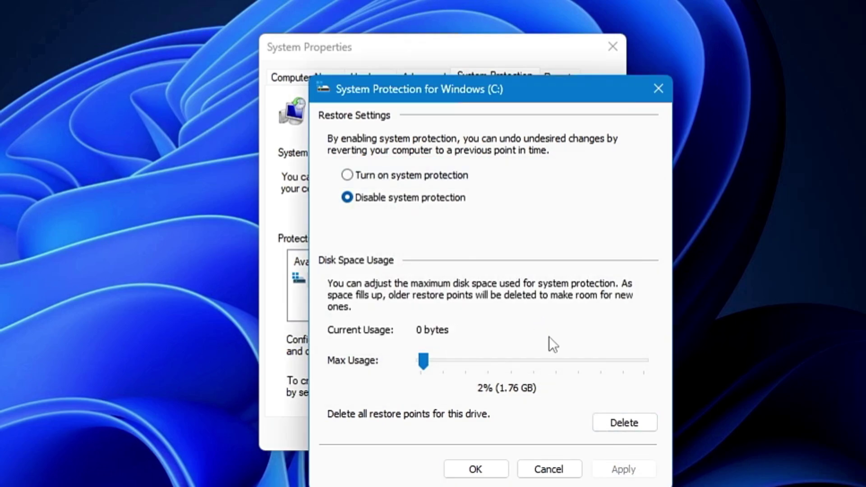
left_click(498, 468)
left_click(461, 431)
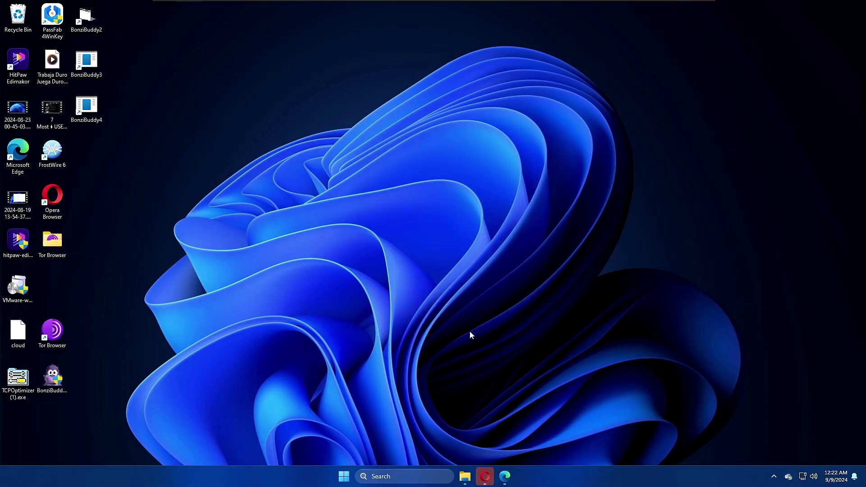
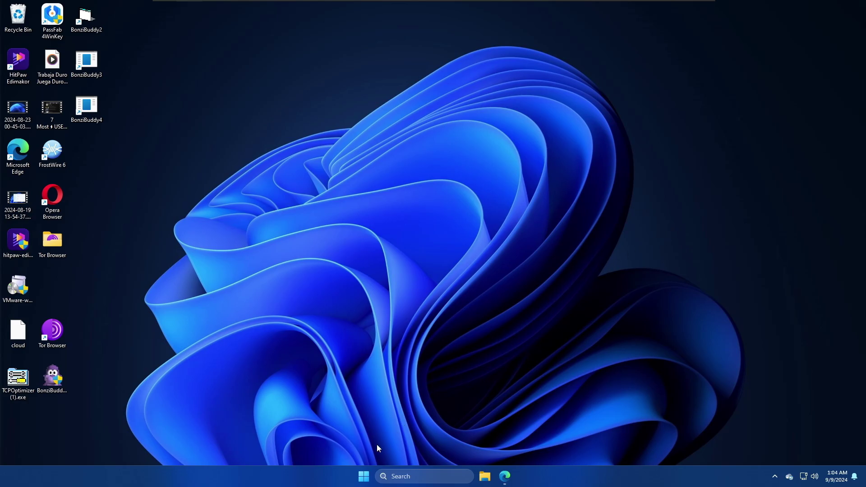
Open Disk Management's Shrink dialog for Windows (C:), then cancel it without shrinking
right_click(363, 477)
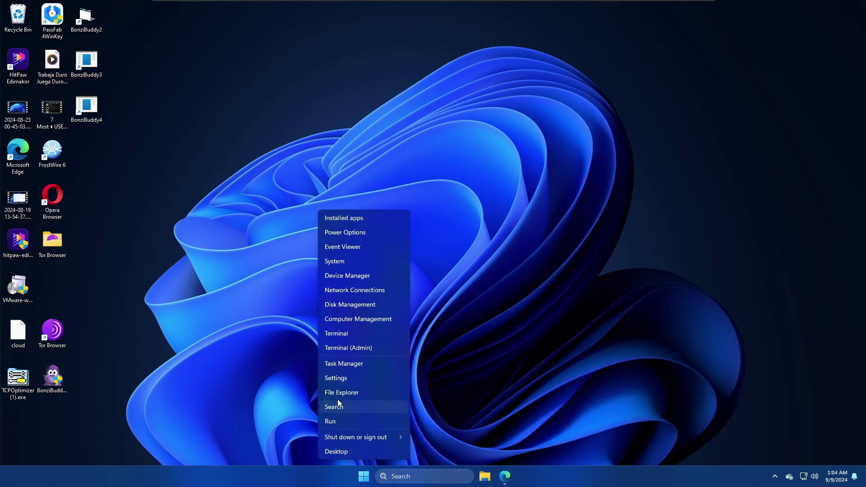
left_click(357, 305)
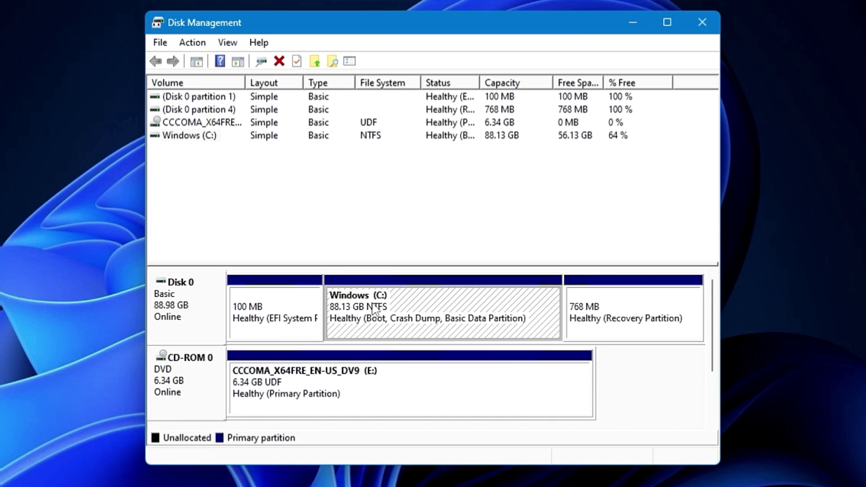
right_click(373, 309)
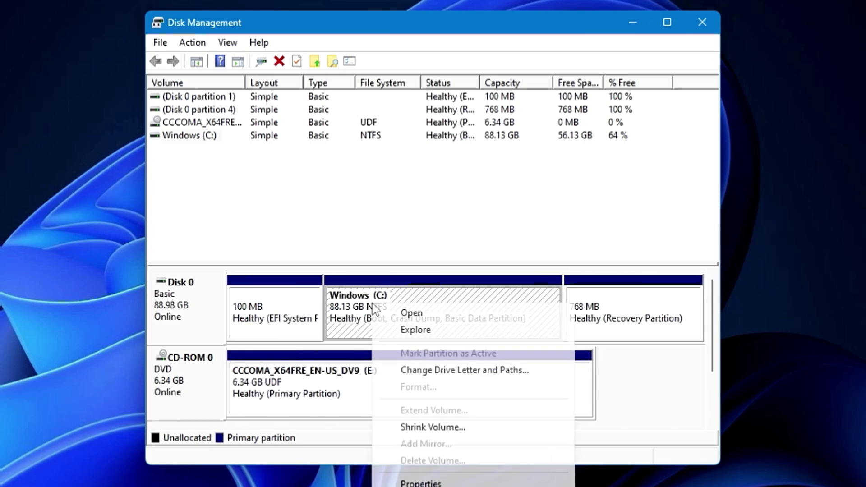
left_click(434, 426)
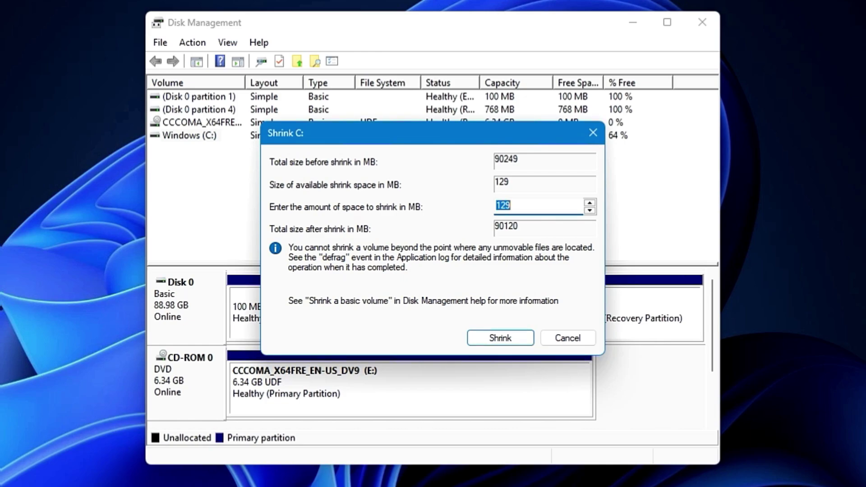
left_click(592, 132)
left_click(696, 14)
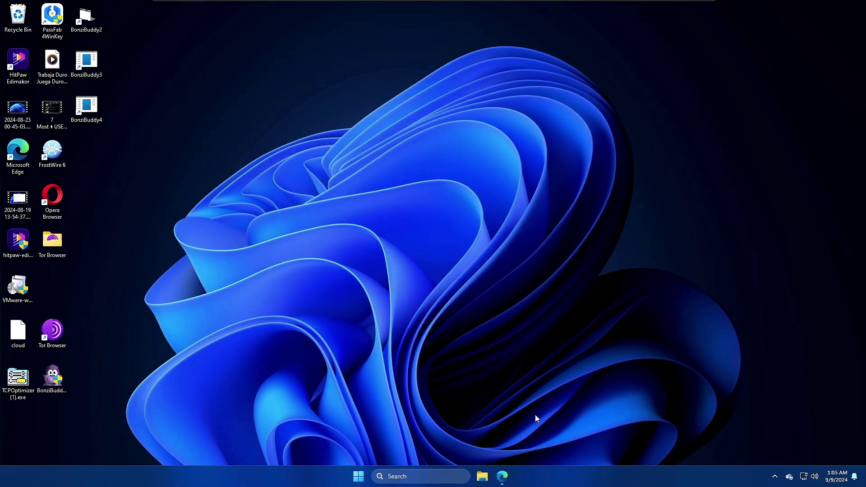
Download the EaseUS Partition Master free trial in Edge and launch its installer with admin rights
left_click(506, 476)
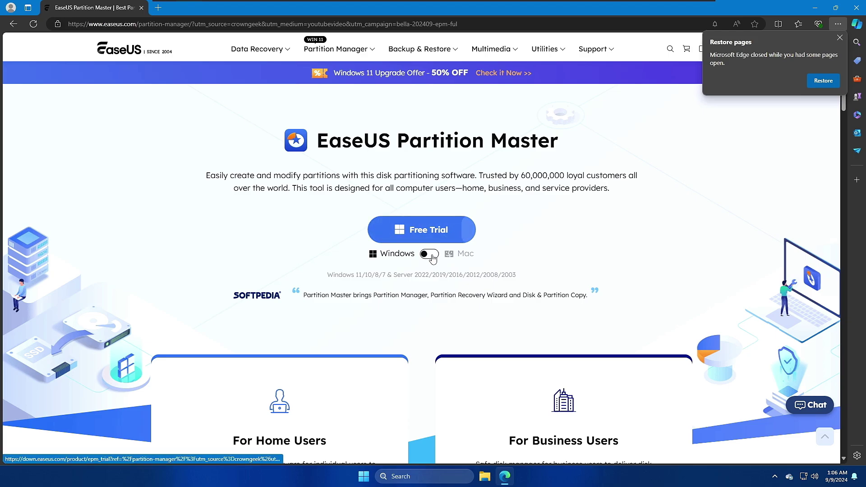
left_click(420, 232)
left_click(745, 58)
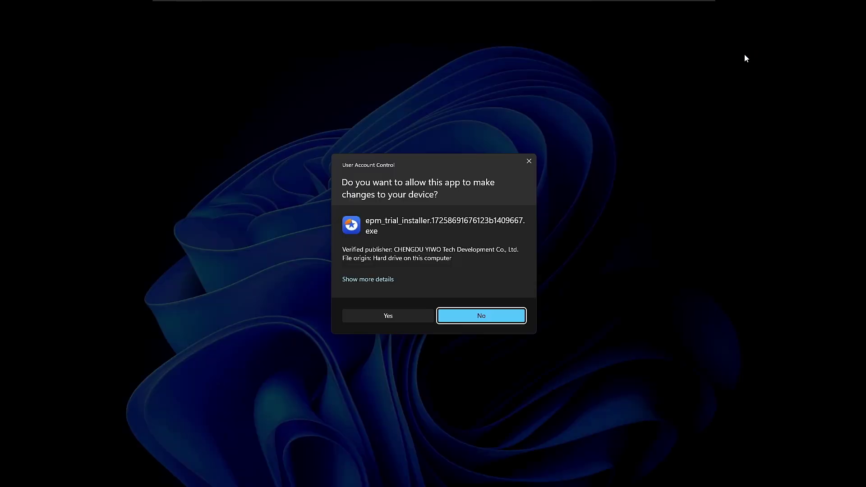
left_click(410, 316)
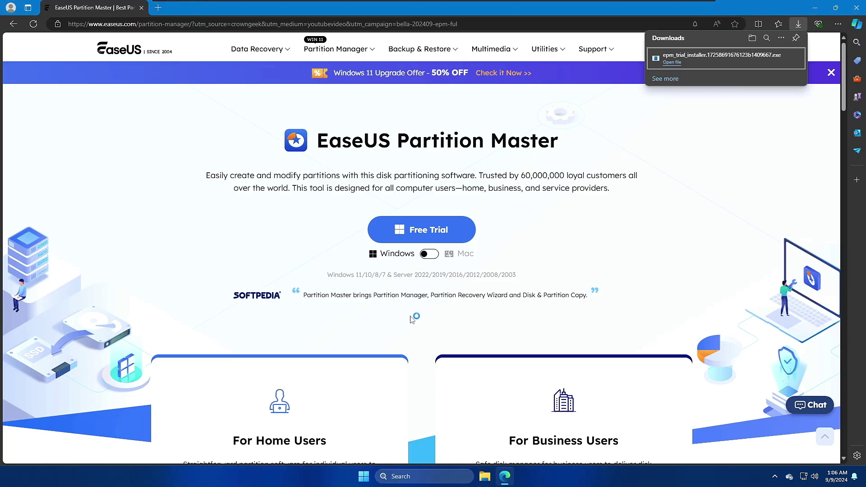
left_click(815, 7)
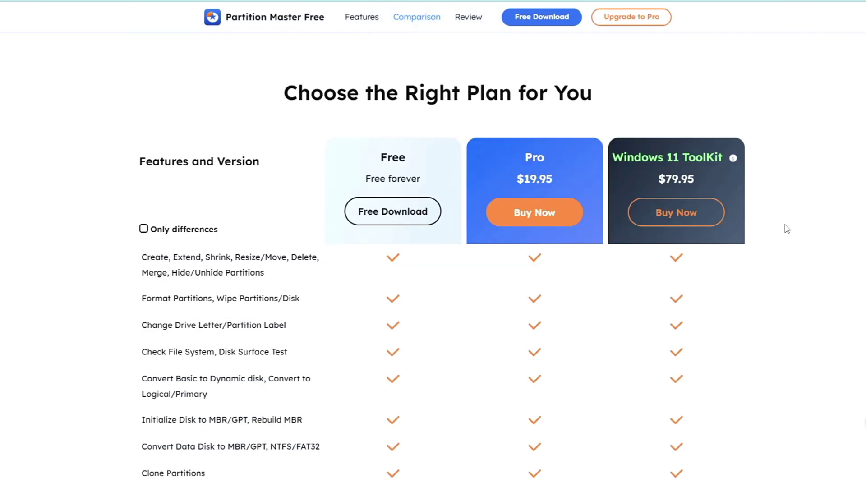
Scroll through the Free, Pro ($19.95) and Windows 11 ToolKit ($79.95) plan comparison table
scroll(787, 230, "down", 2)
scroll(785, 228, "up", 1)
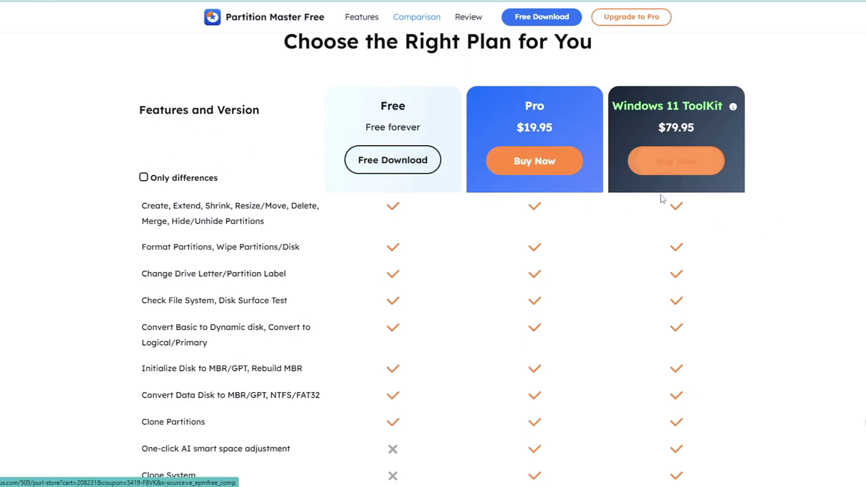
scroll(646, 272, "down", 1)
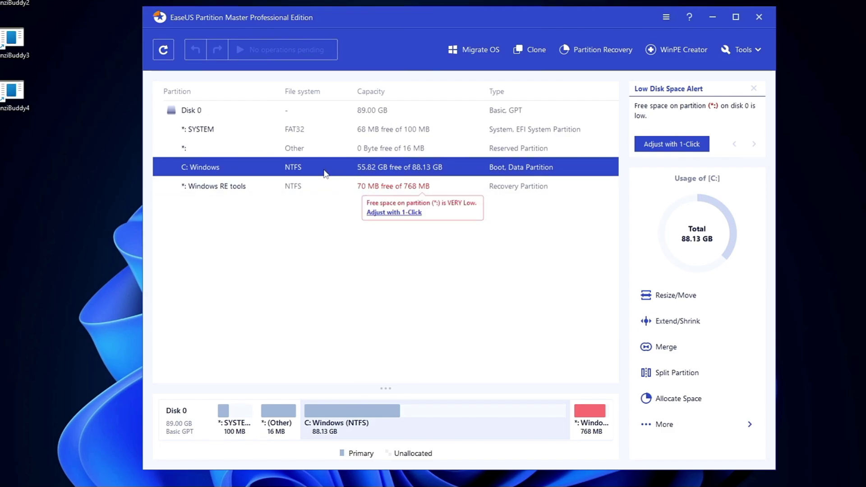
Resize C: Windows to 67.61 GB, leaving about 20.62 GB free ahead of it
right_click(385, 166)
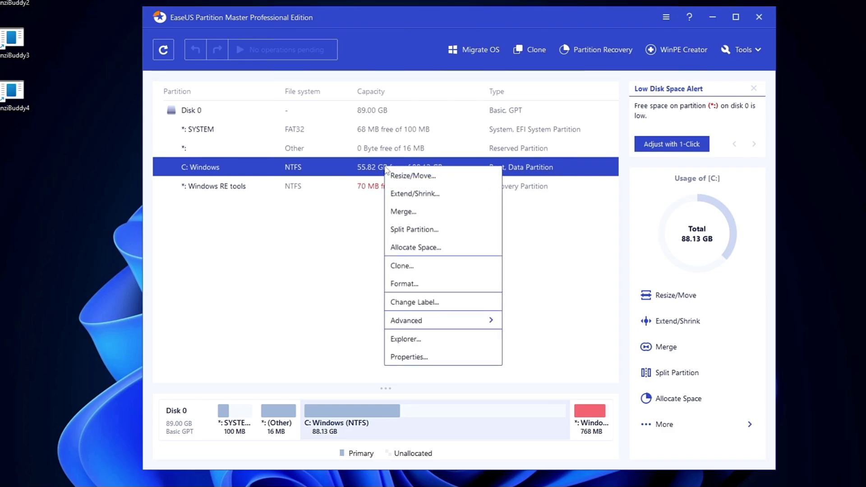
left_click(420, 195)
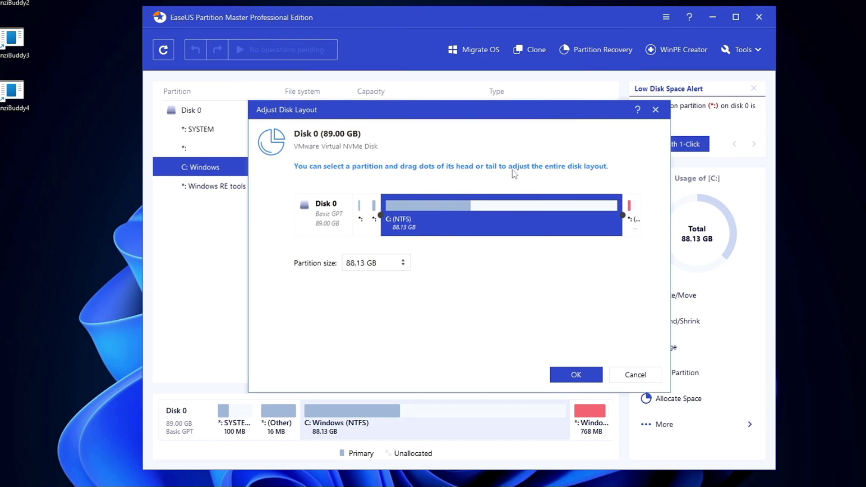
left_click_drag(381, 215, 433, 215)
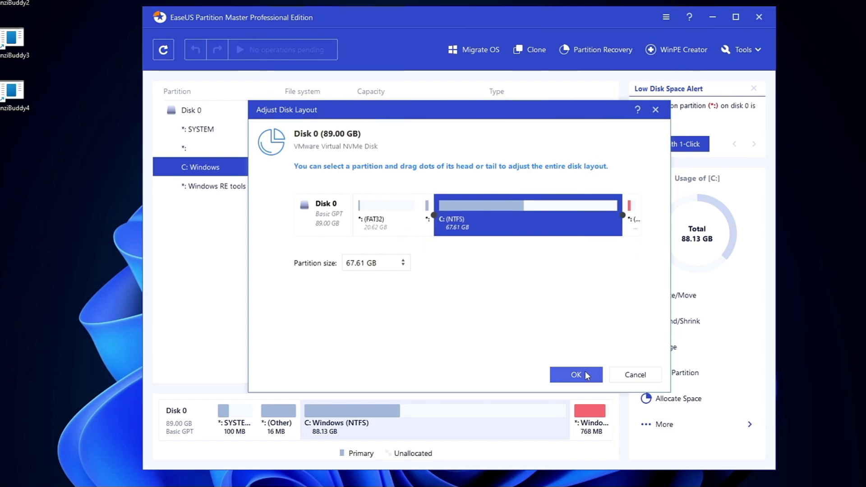
left_click(577, 374)
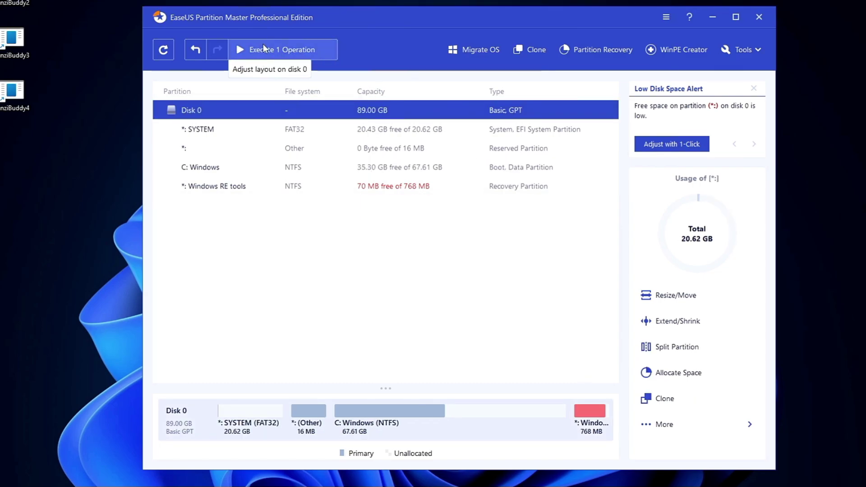
Apply the pending disk 0 resize operation and accept the reboot to carry it out
left_click(264, 51)
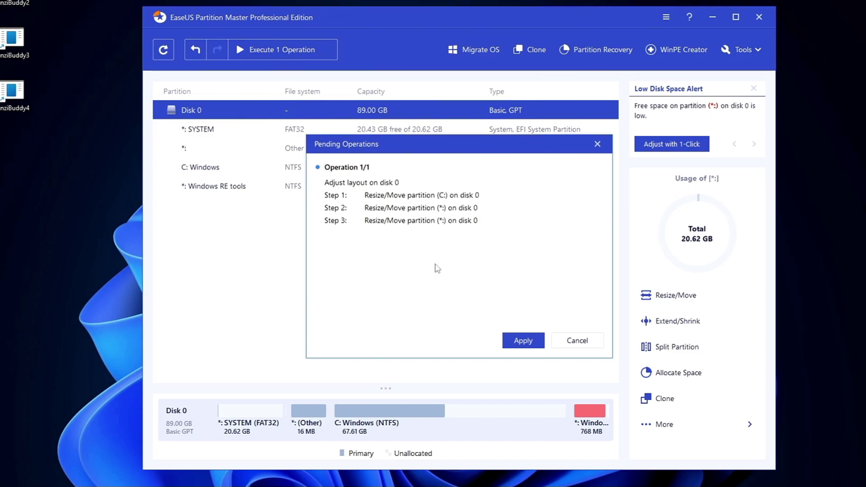
left_click(524, 342)
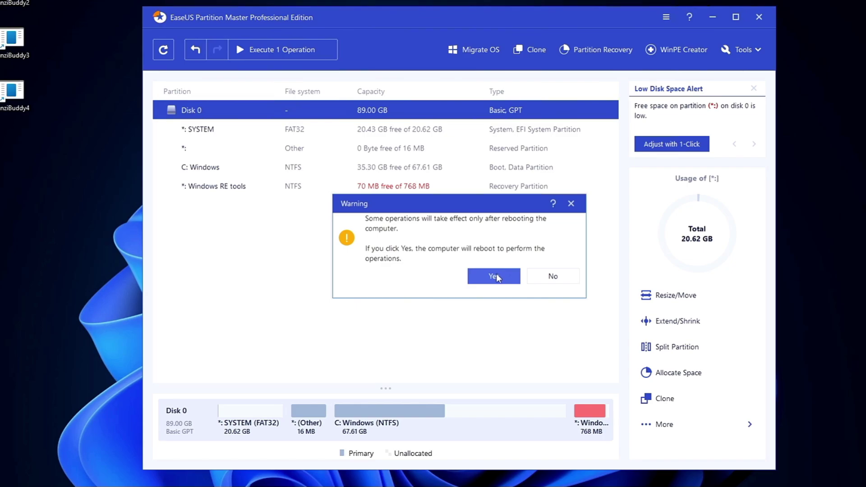
left_click(496, 274)
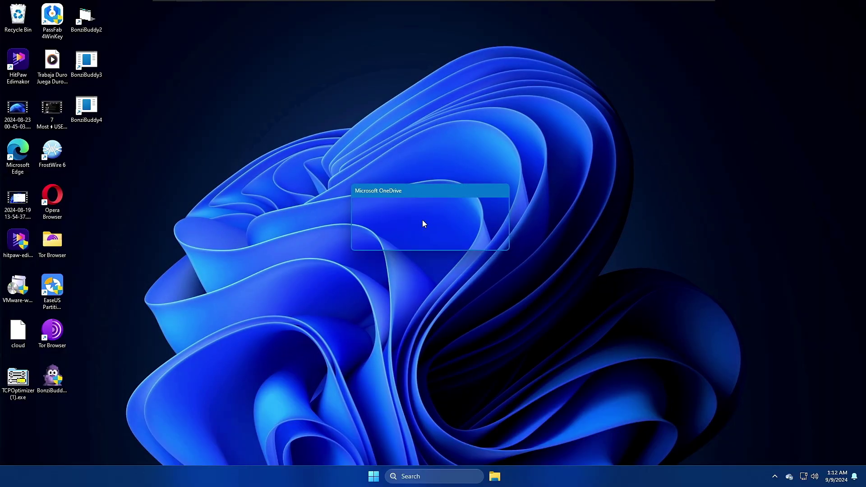
Check Disk 0's partition layout in Disk Management, then close the window
right_click(374, 481)
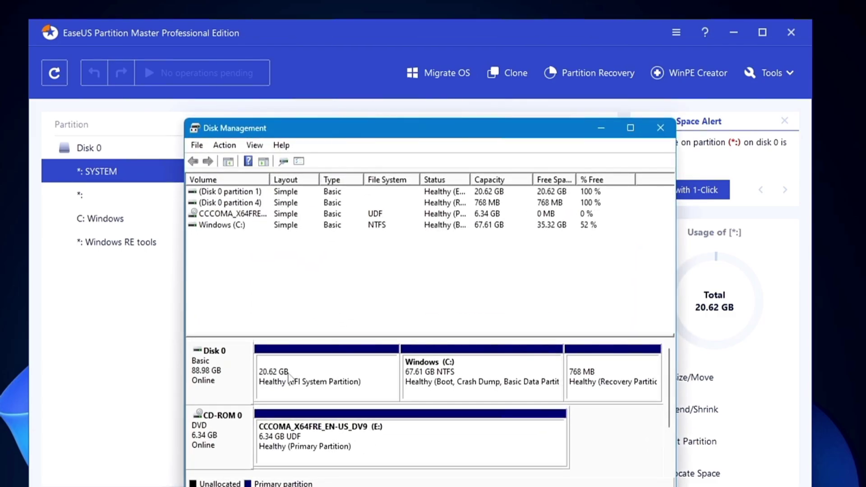
left_click(139, 339)
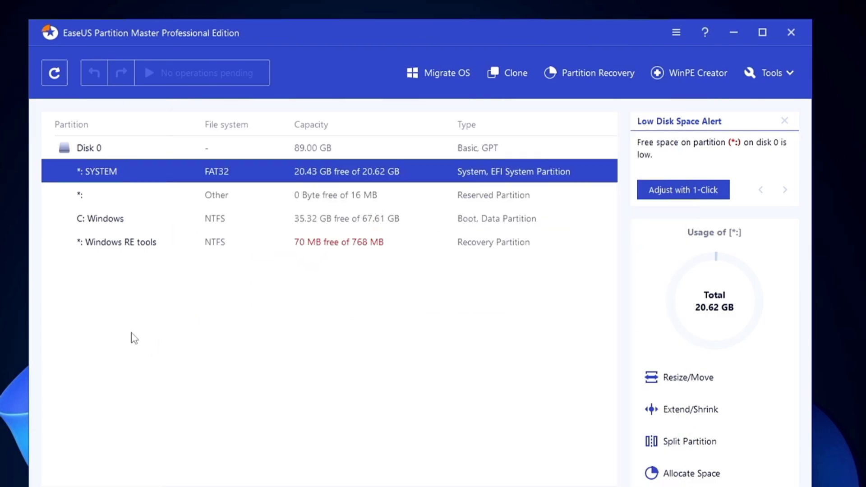
Shrink the SYSTEM partition from 20.62 GB to 201 MB and apply the resize
right_click(372, 170)
right_click(335, 169)
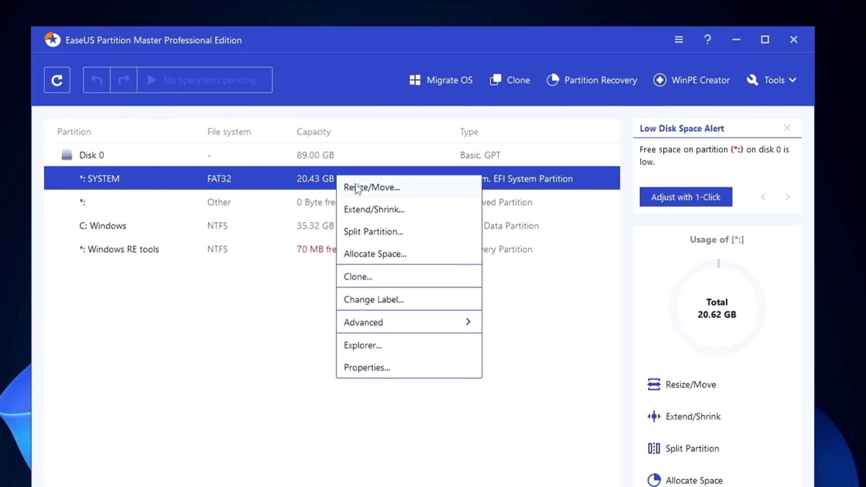
left_click(359, 188)
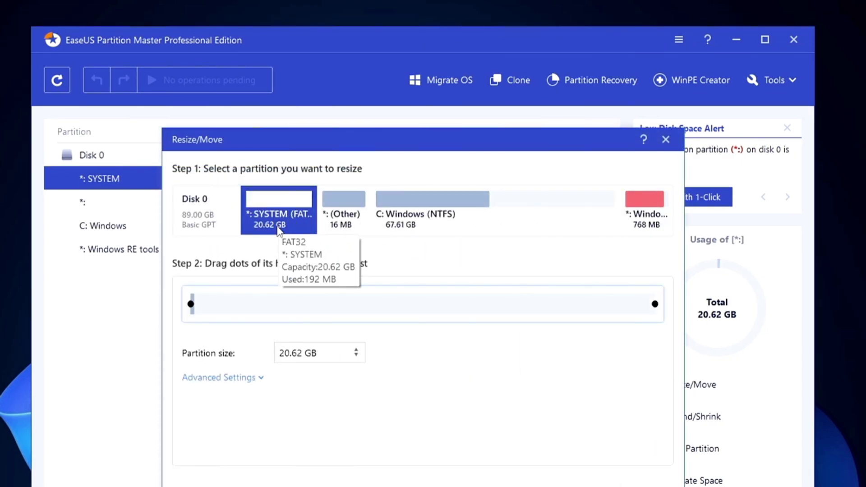
left_click_drag(199, 302, 651, 303)
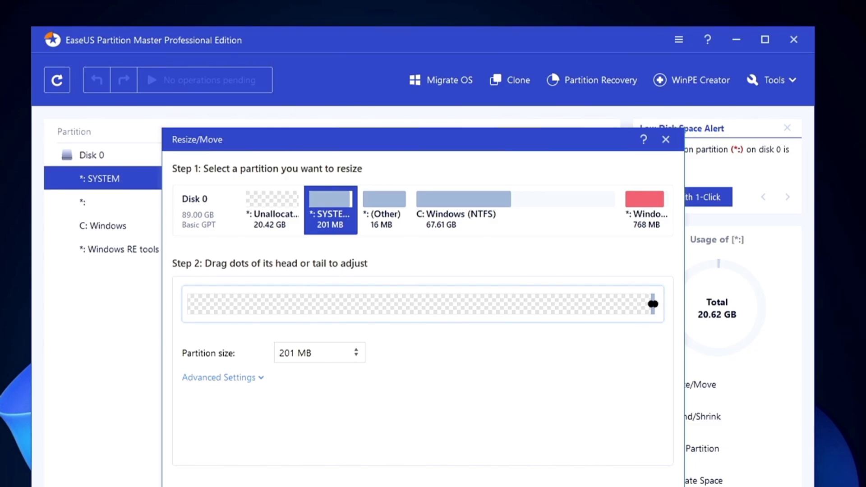
key("Escape")
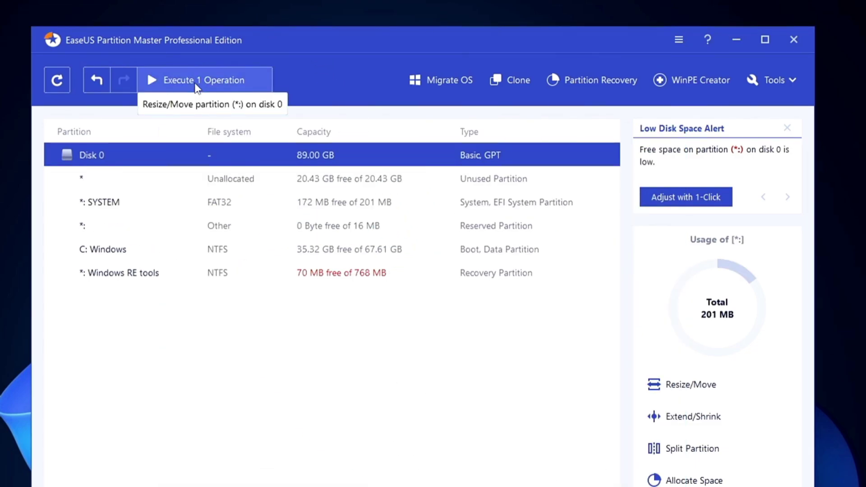
left_click(194, 81)
left_click(504, 443)
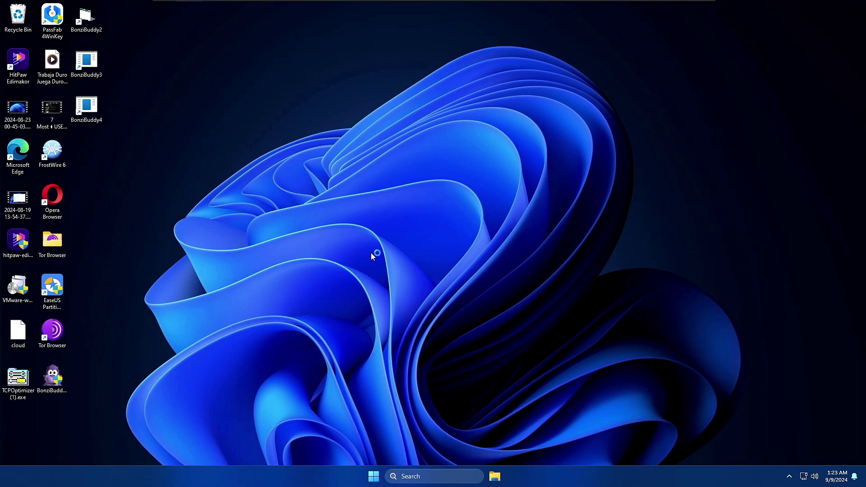
Create a 20914 MB NTFS quick-formatted New Volume with the proposed drive letter on Disk 0's unallocated space
right_click(374, 476)
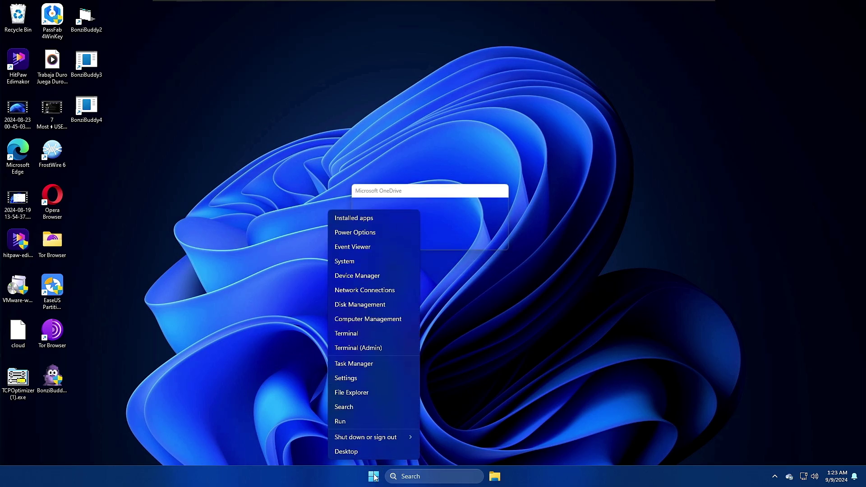
left_click(372, 305)
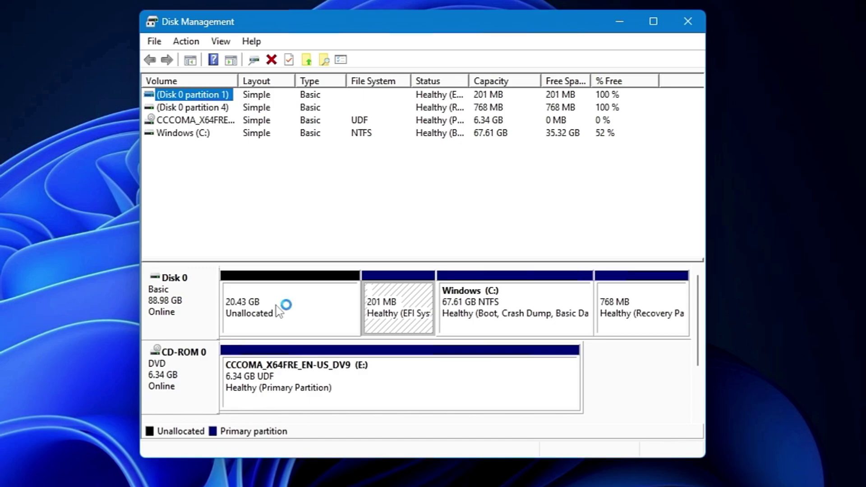
left_click(276, 304)
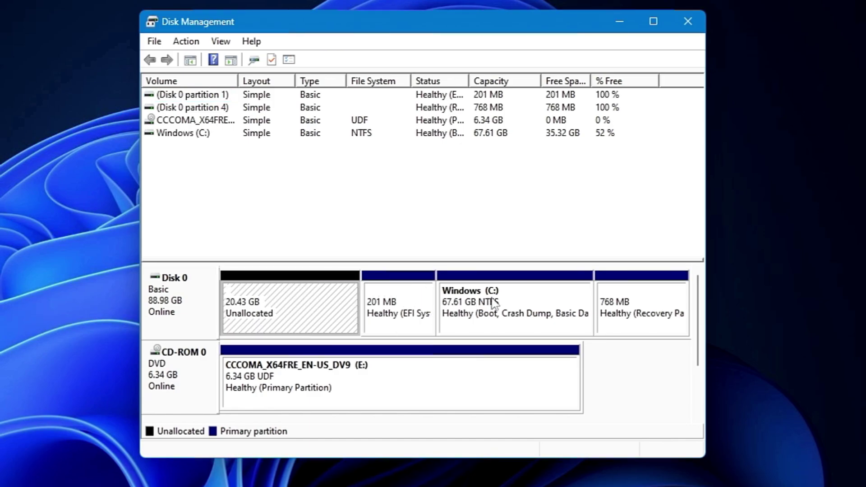
right_click(249, 298)
left_click(287, 309)
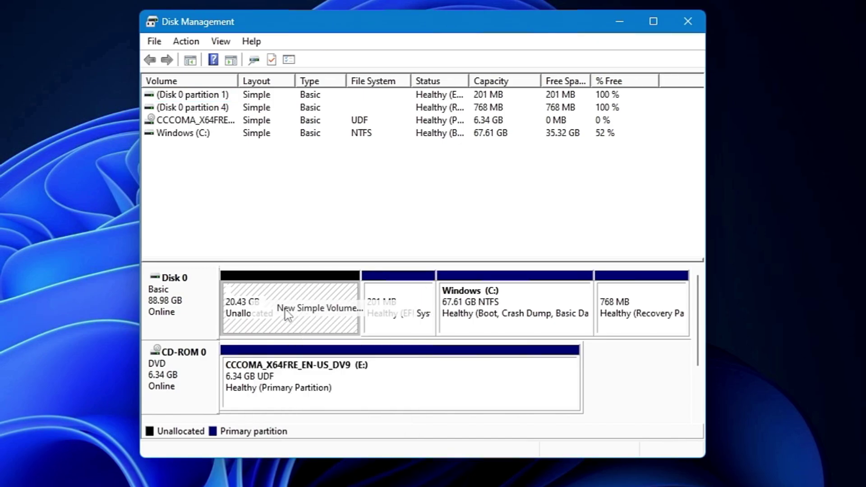
left_click(439, 368)
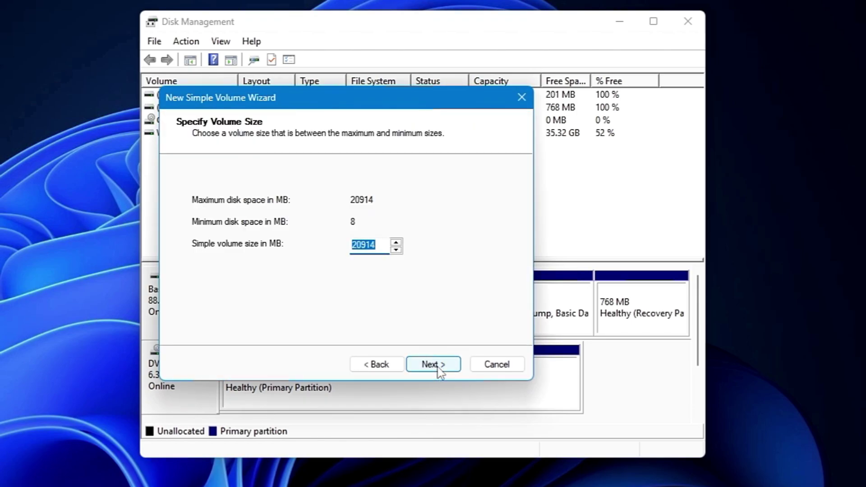
left_click(438, 368)
left_click(437, 367)
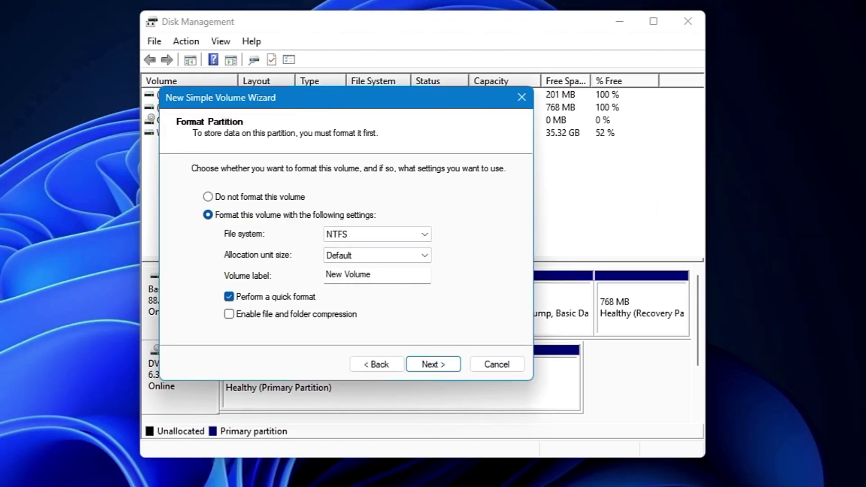
left_click(436, 365)
left_click(436, 366)
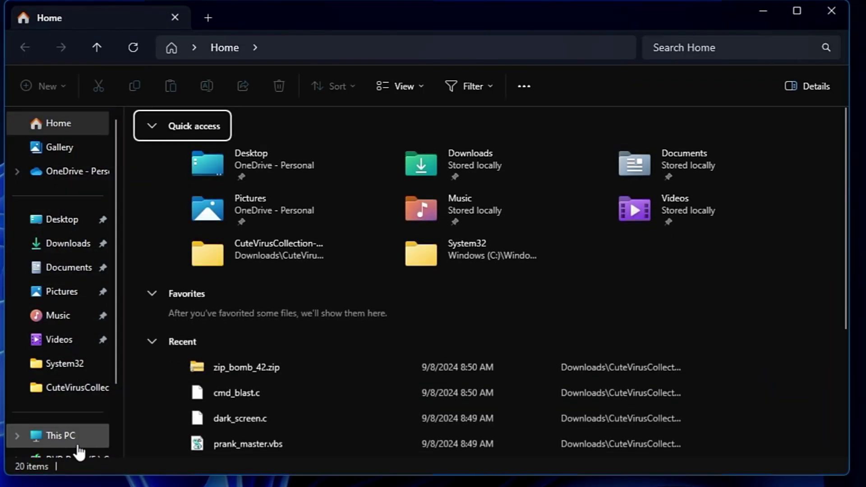
Show This PC, open New Volume (D:) to confirm it is empty, and return to the drives list
left_click(78, 436)
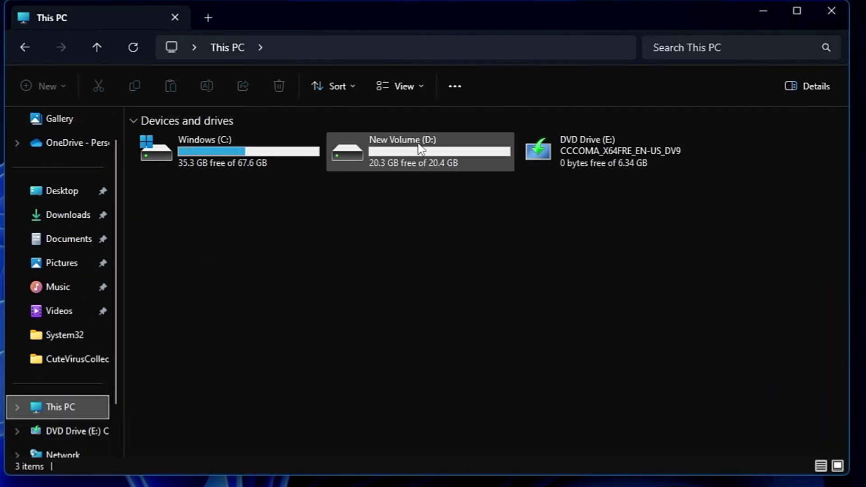
double_click(386, 153)
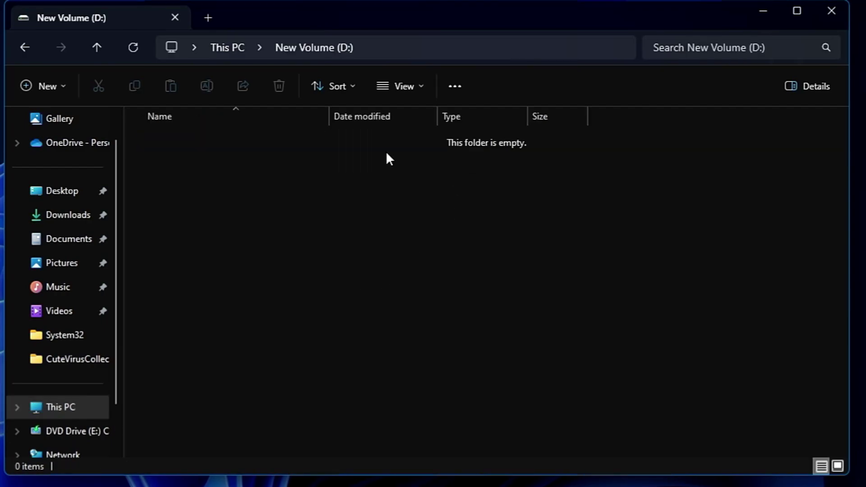
key("alt+Left")
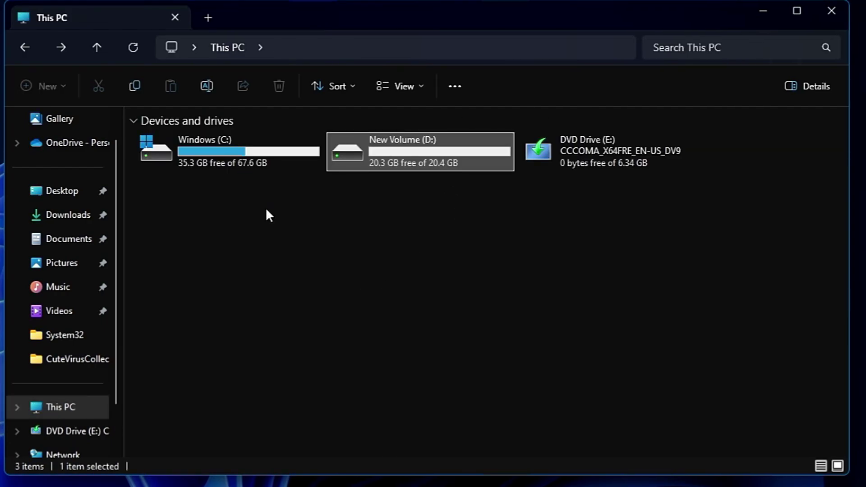